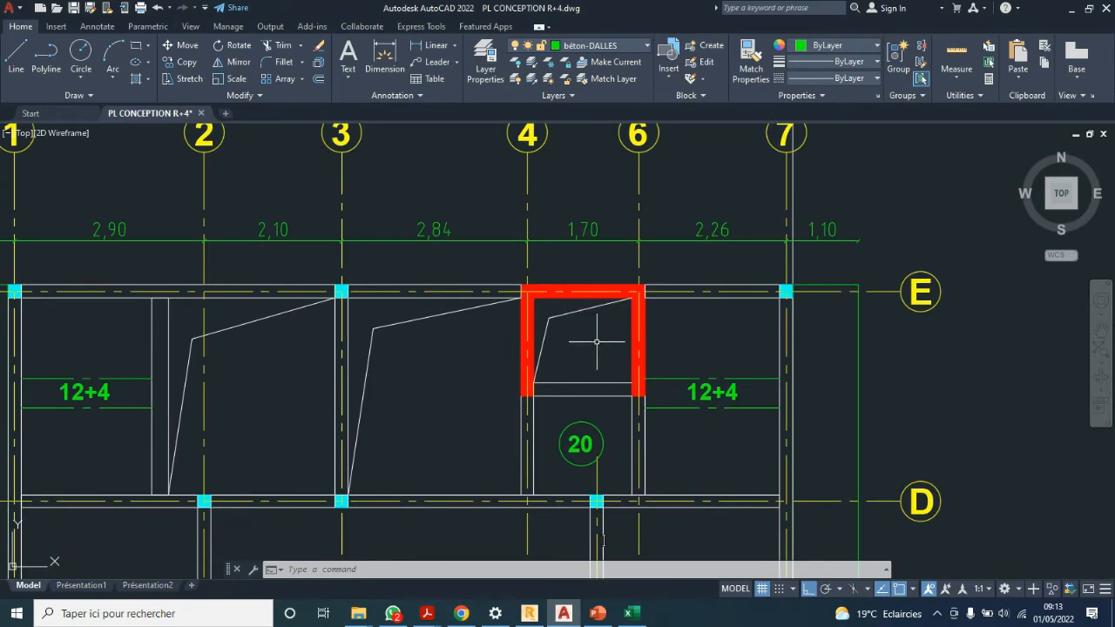
Check the red wall layout on the plan around axes 4, 6 and E, then switch to Robot Structural Analysis and start the Voile tool.
scroll(578, 353, down, 2)
scroll(575, 330, up, 2)
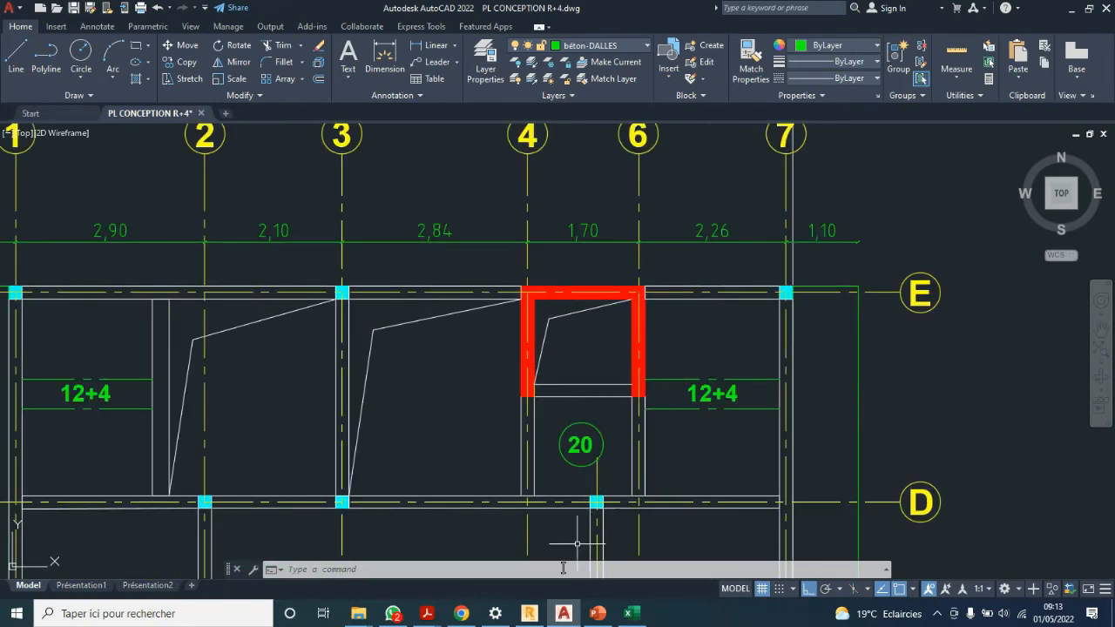
click(529, 613)
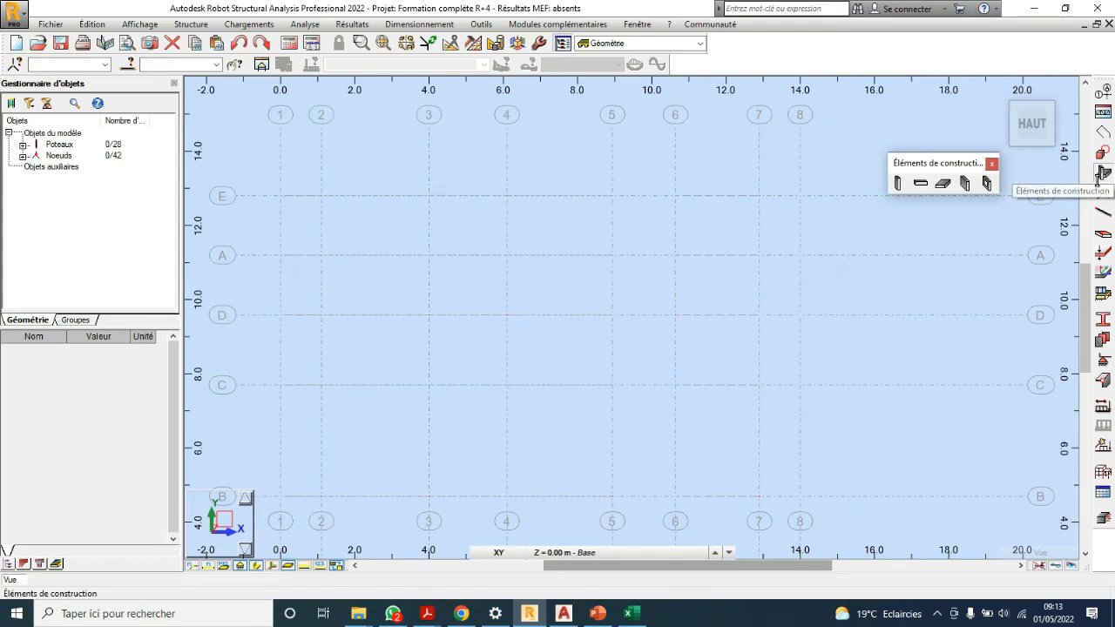
click(965, 184)
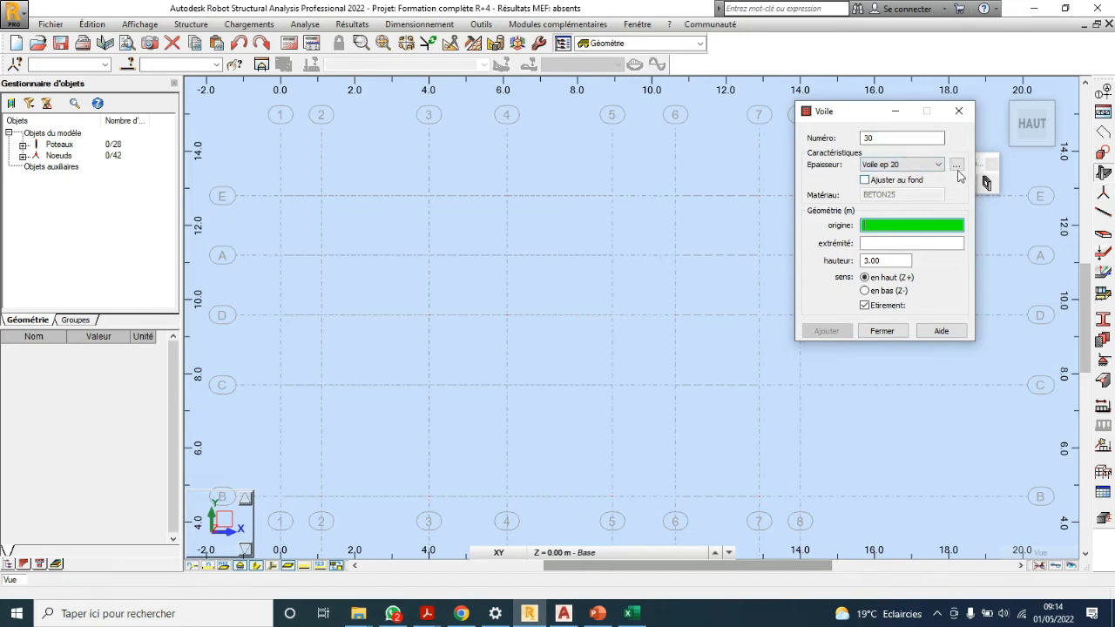
Start a new uniform thickness definition for the wall, named "Voile ep 20", with a thickness of 20 cm.
click(957, 166)
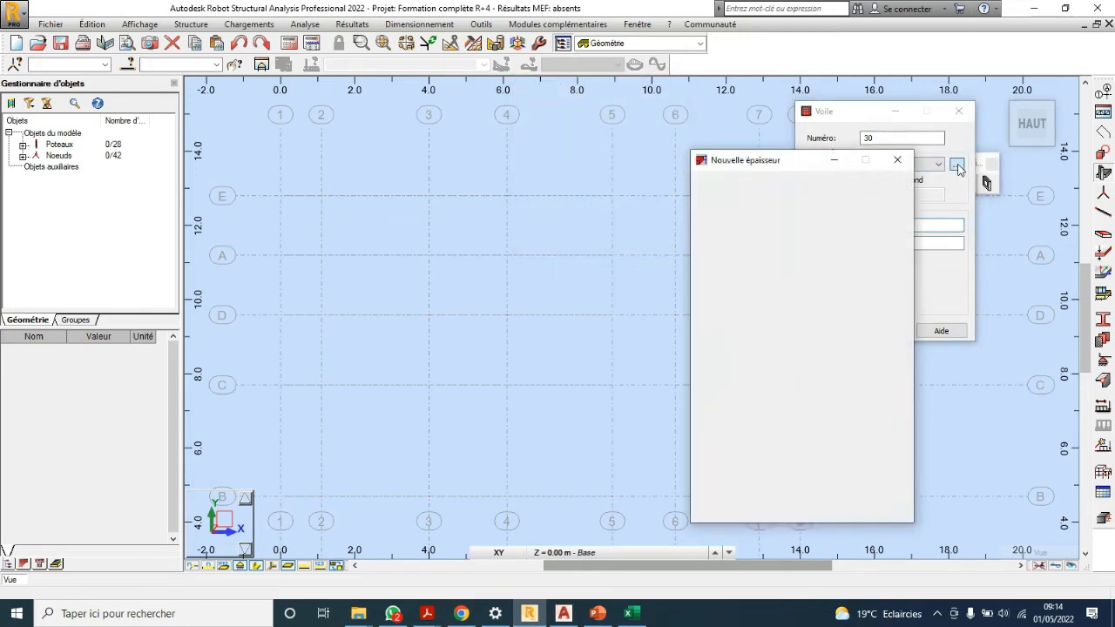
drag(793, 165, 684, 177)
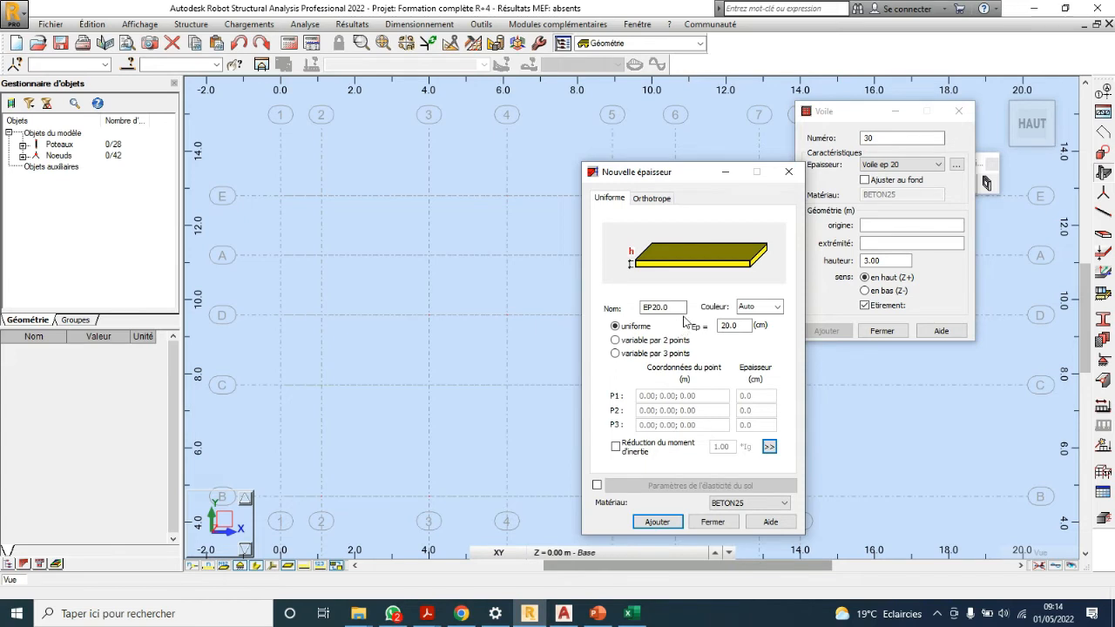
drag(676, 307, 644, 306)
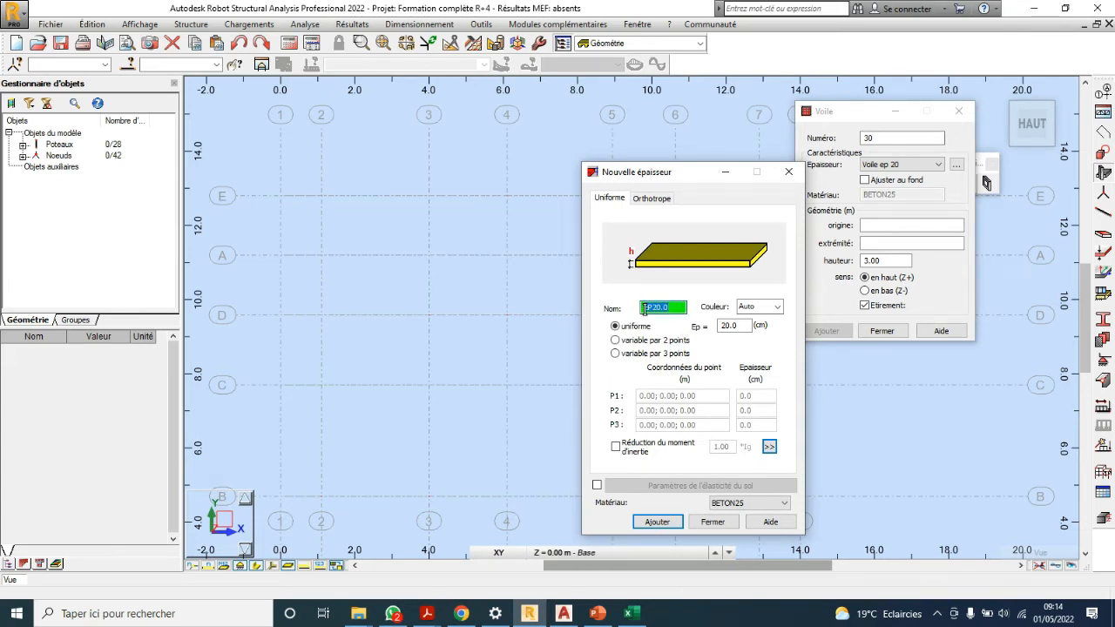
key(BackSpace)
double_click(736, 326)
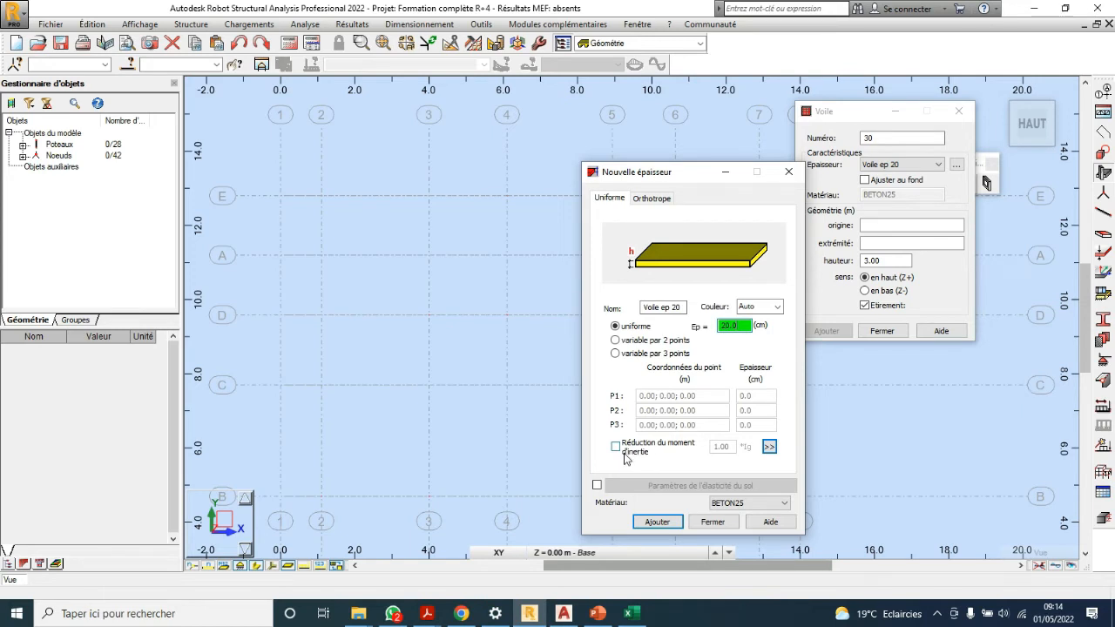
Keep BETON25 as the material and save the thickness, overwriting the existing definition with the same name.
click(757, 504)
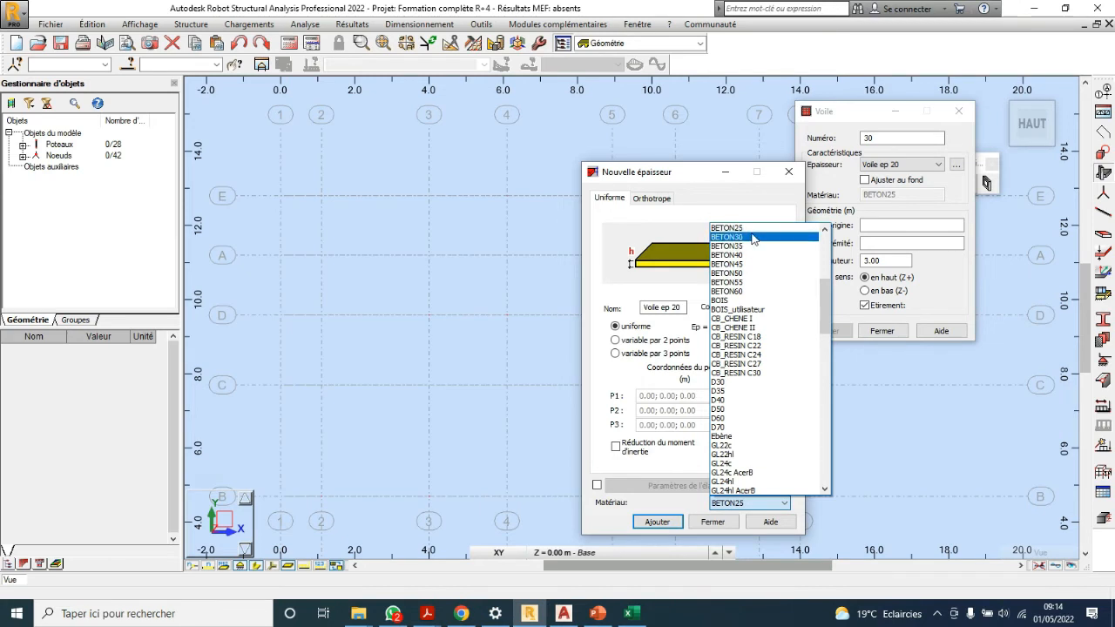
click(679, 507)
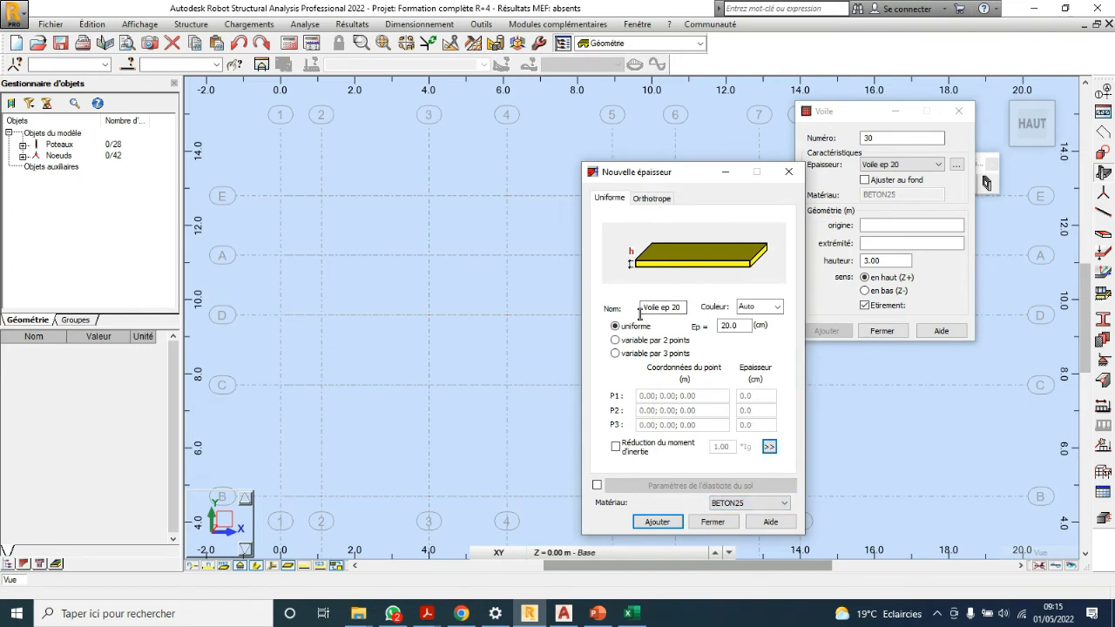
click(658, 522)
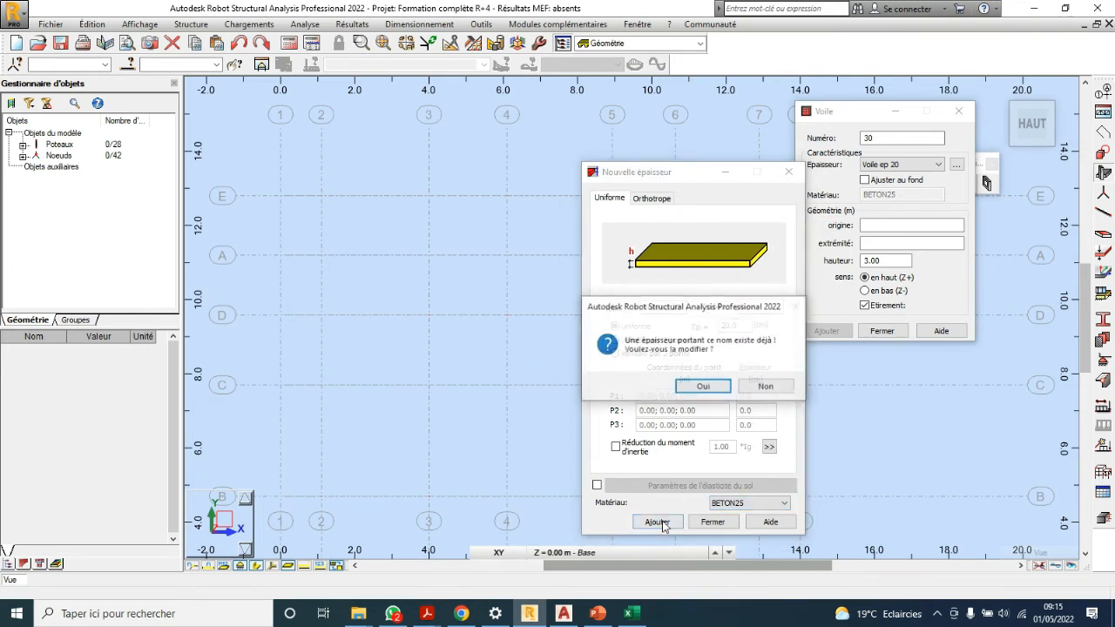
click(703, 387)
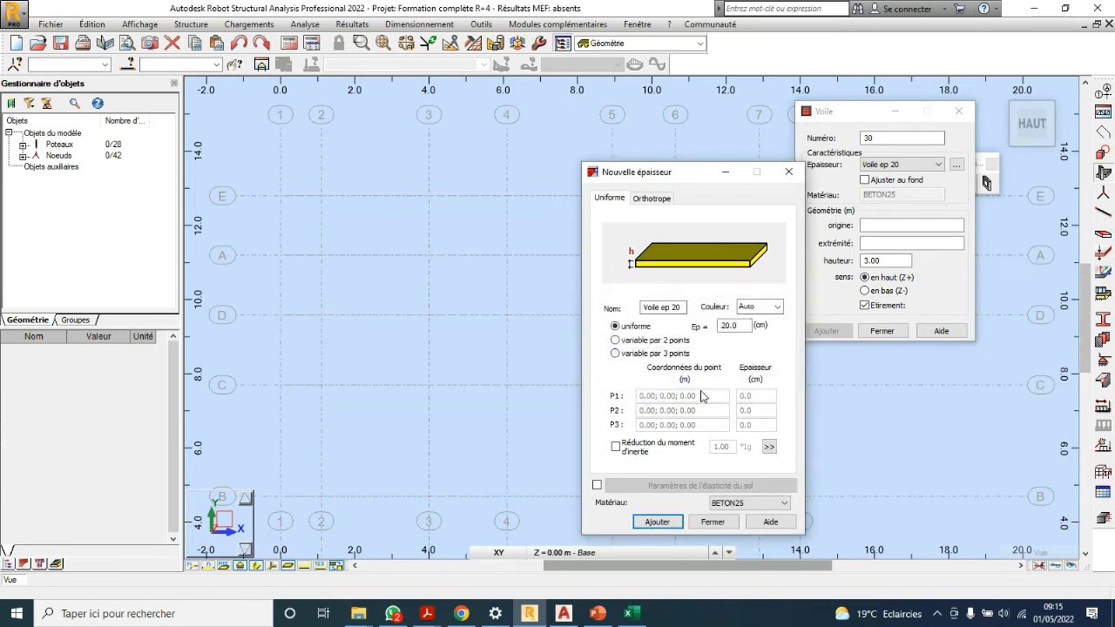
click(712, 523)
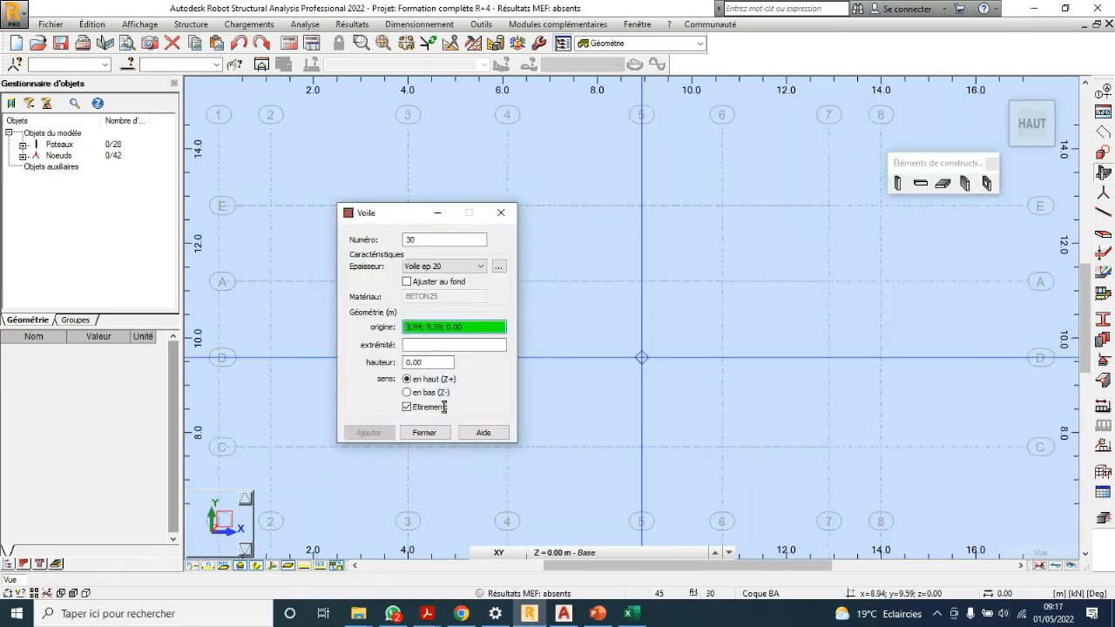
Set the wall height to 3.00 m and make the origin ready for picking in the plan view.
click(427, 363)
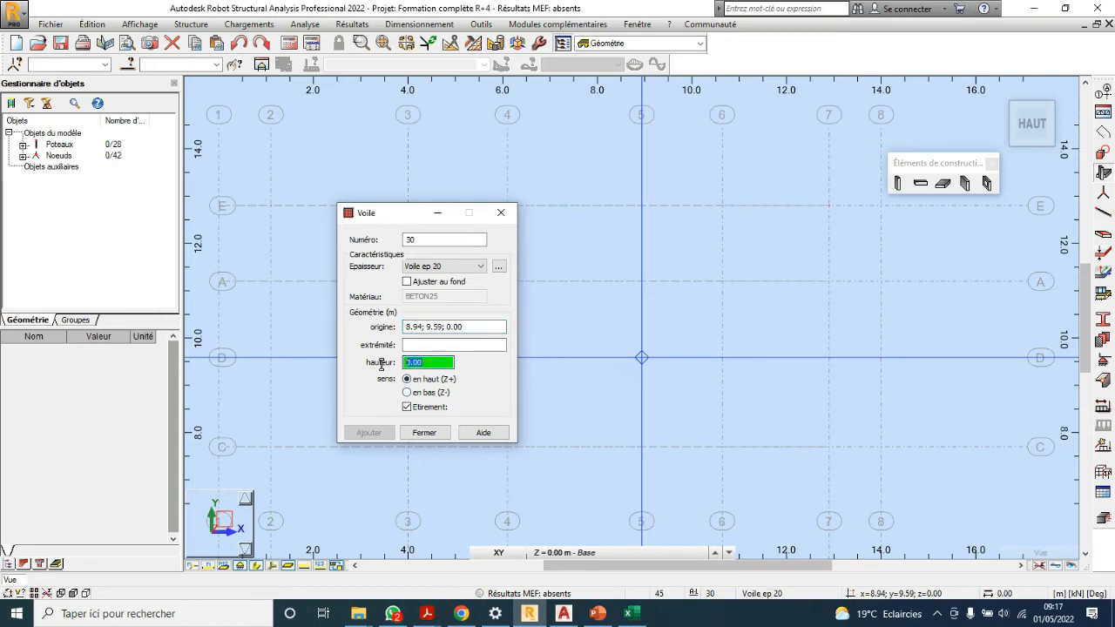
text(3)
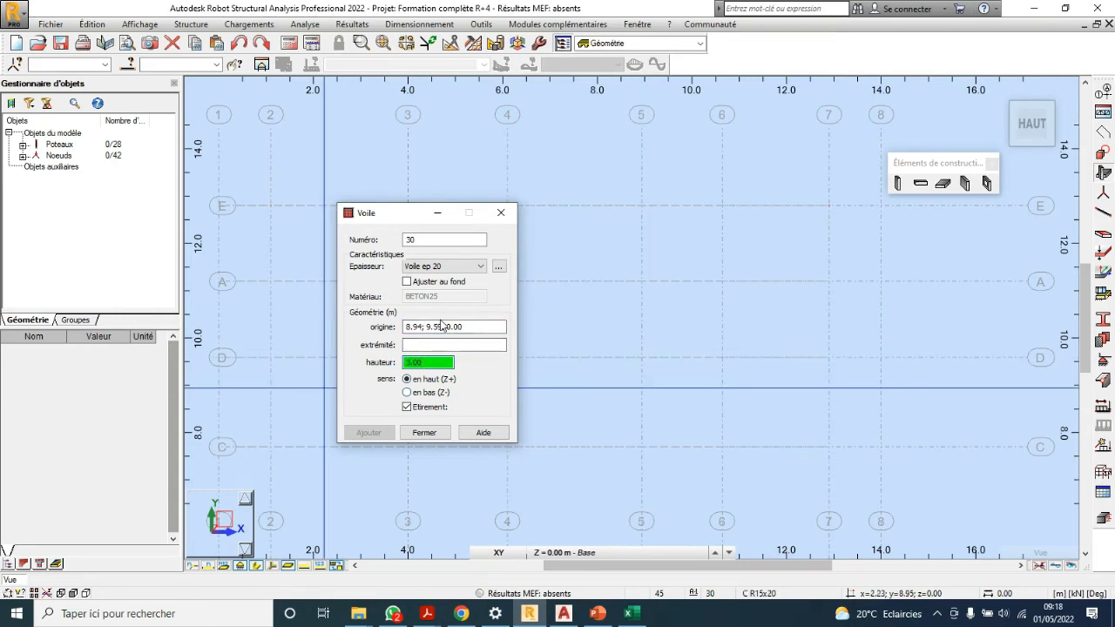
click(447, 326)
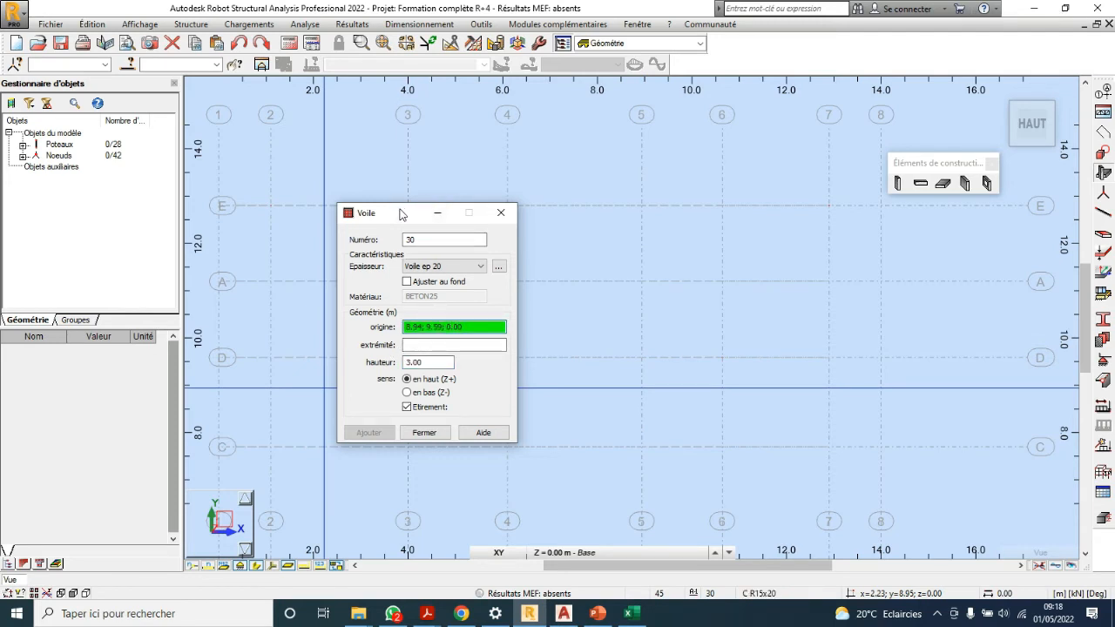
drag(440, 219, 371, 247)
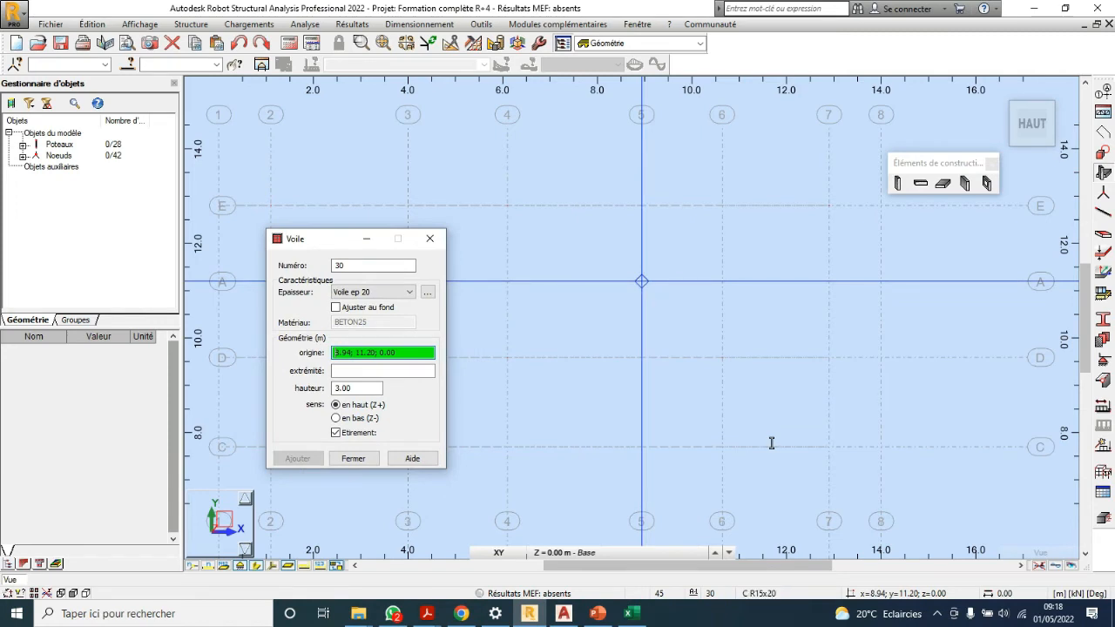
Draw three connected walls from axis intersection 5/A through 5/E and 6/E to 6/A, and end the wall command.
click(643, 283)
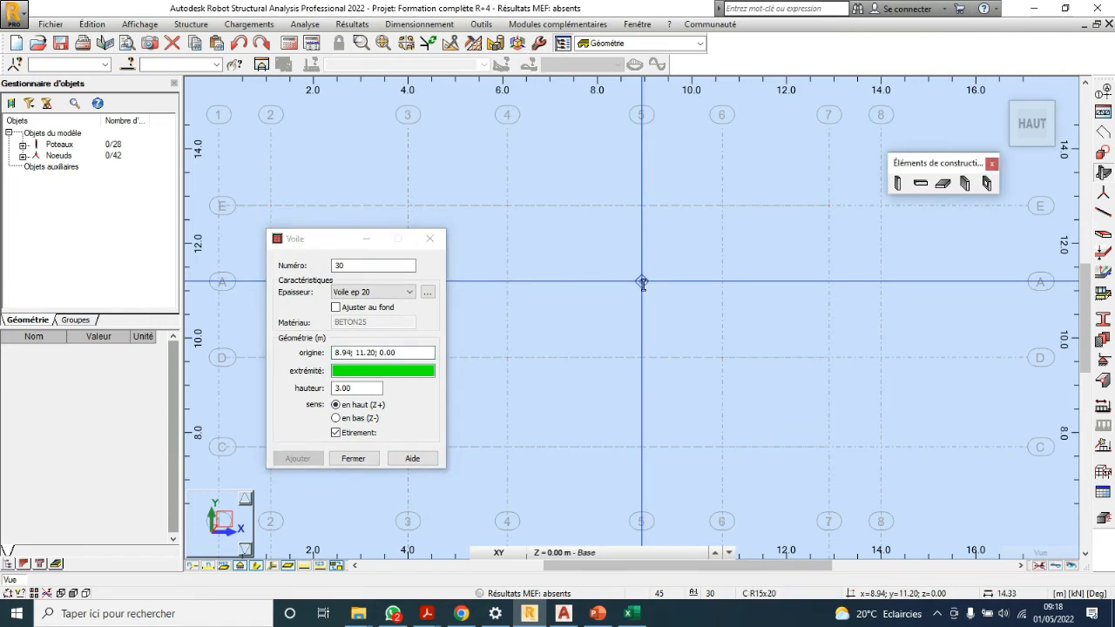
click(641, 208)
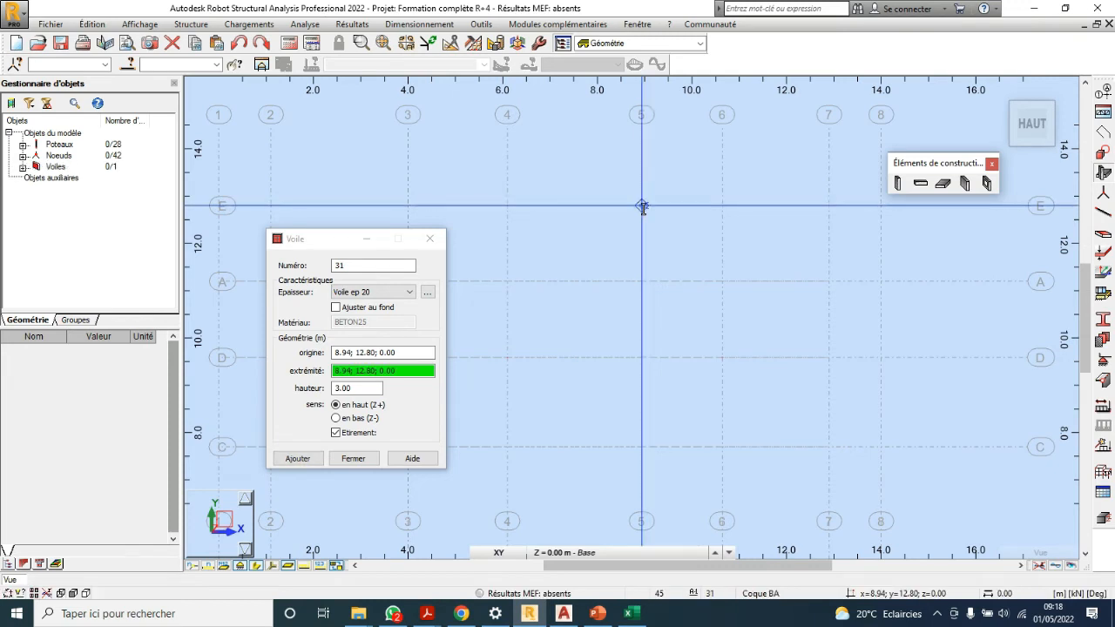
click(722, 206)
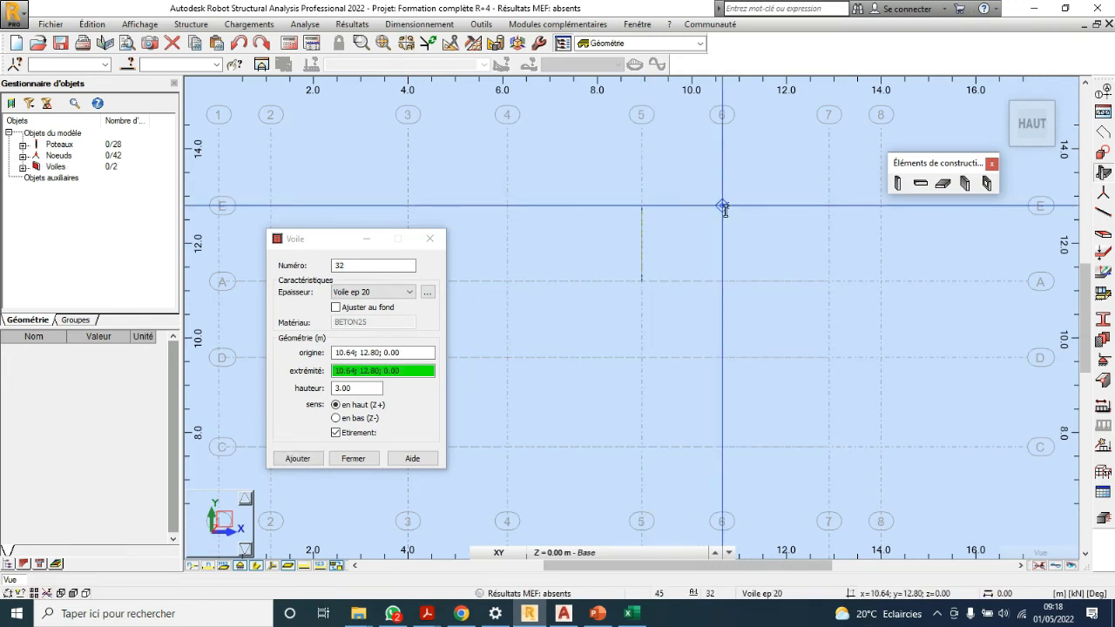
click(723, 283)
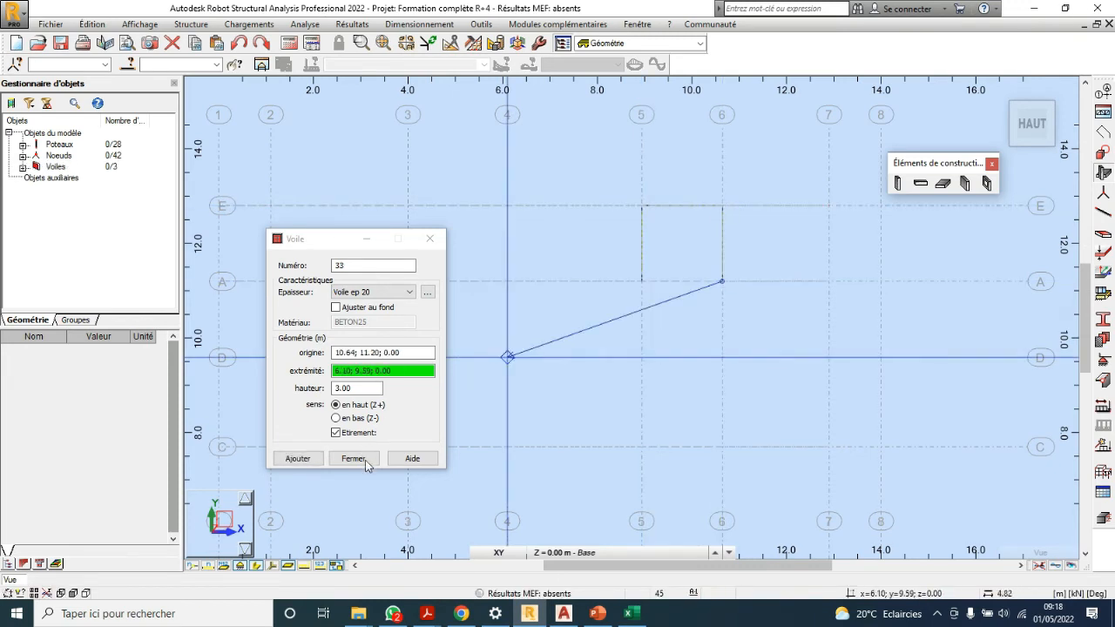
key(Escape)
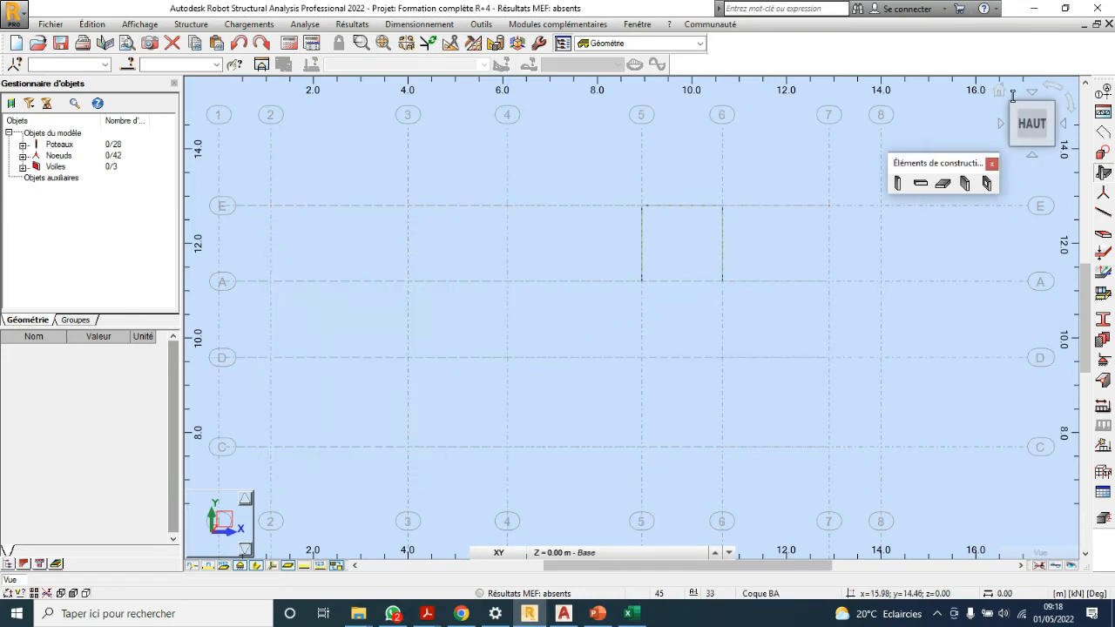
Show the model in 3D and examine the three walls among the columns.
click(1003, 95)
shift+middle_drag(759, 372, 829, 343)
scroll(793, 322, up, 4)
shift+middle_drag(810, 301, 745, 385)
scroll(745, 385, down, 5)
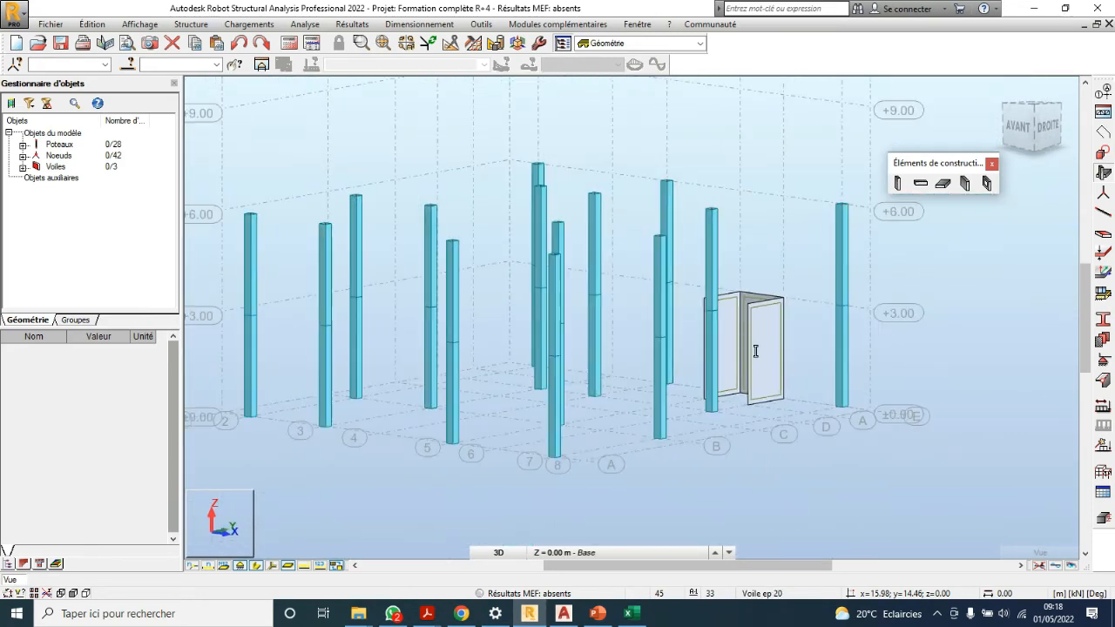
scroll(758, 357, up, 2)
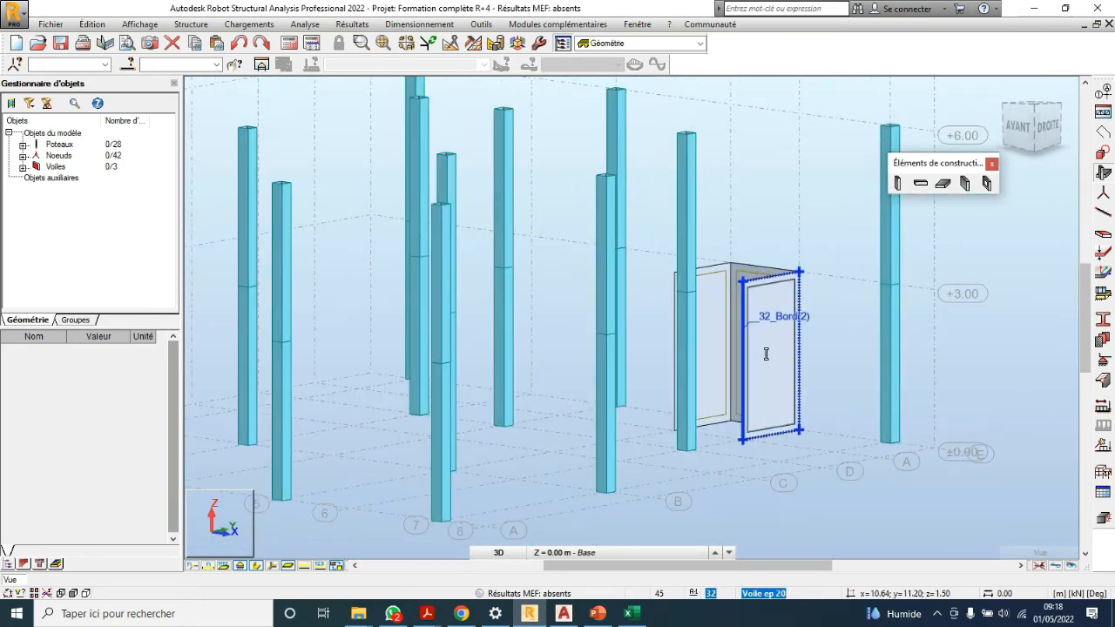
Copy the three ground-floor walls up one storey with a translation vector of 0; 0; 3 m and one repetition.
click(754, 349)
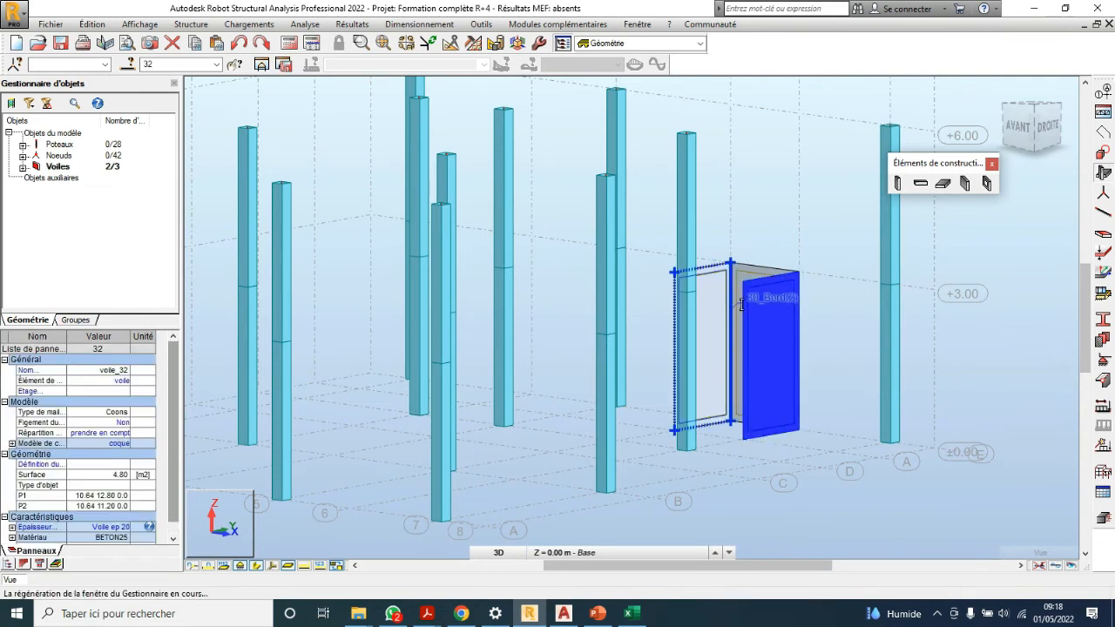
ctrl+click(720, 380)
ctrl+click(755, 281)
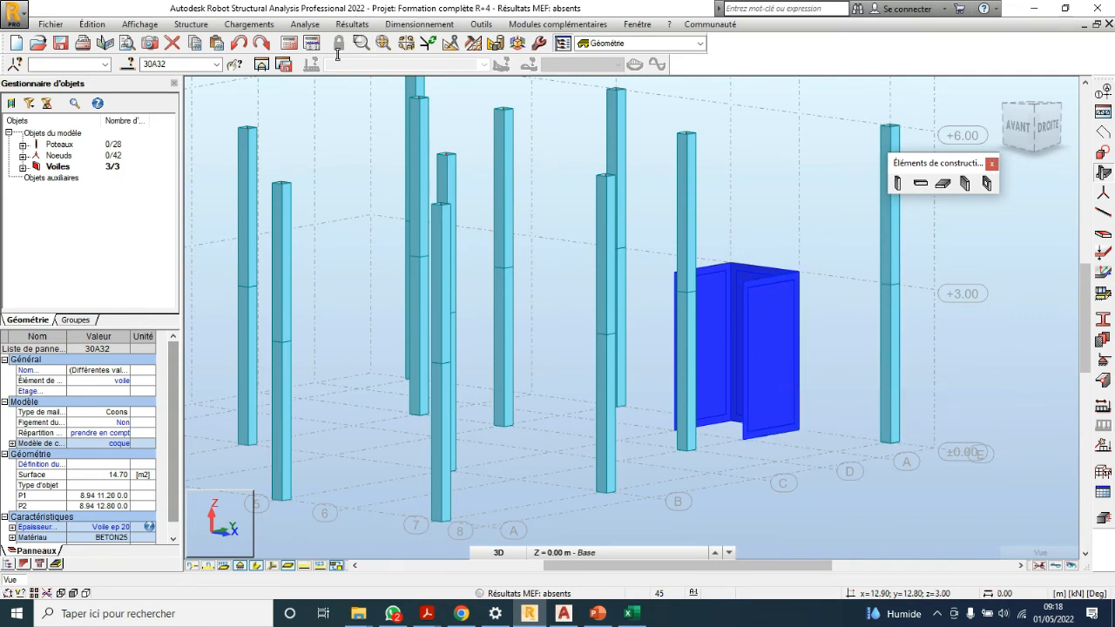
click(450, 43)
click(193, 84)
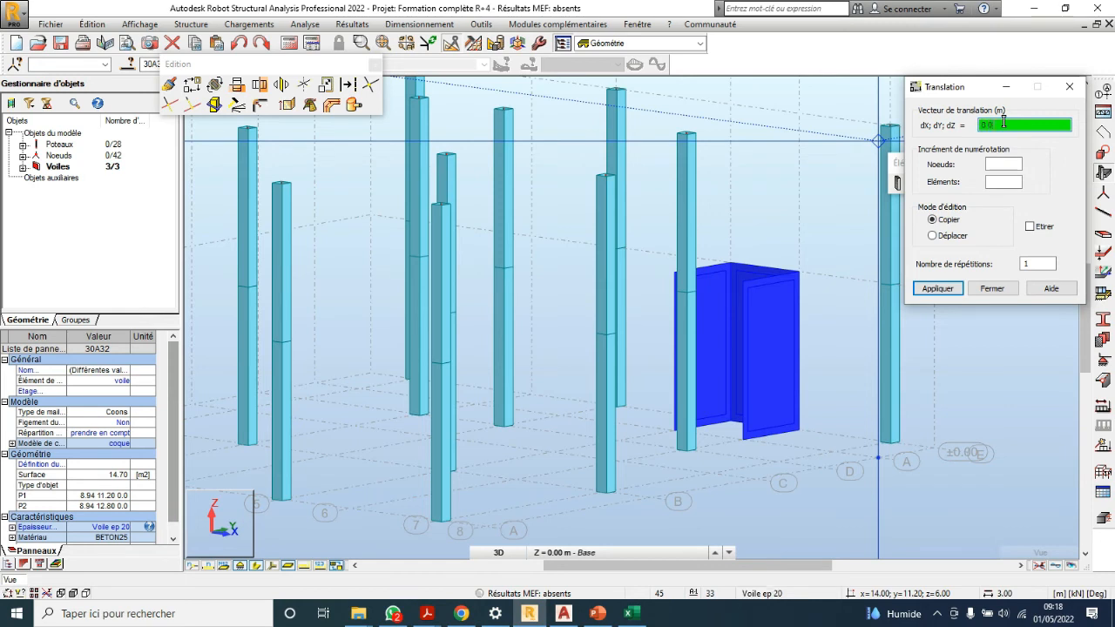
text(3)
click(938, 288)
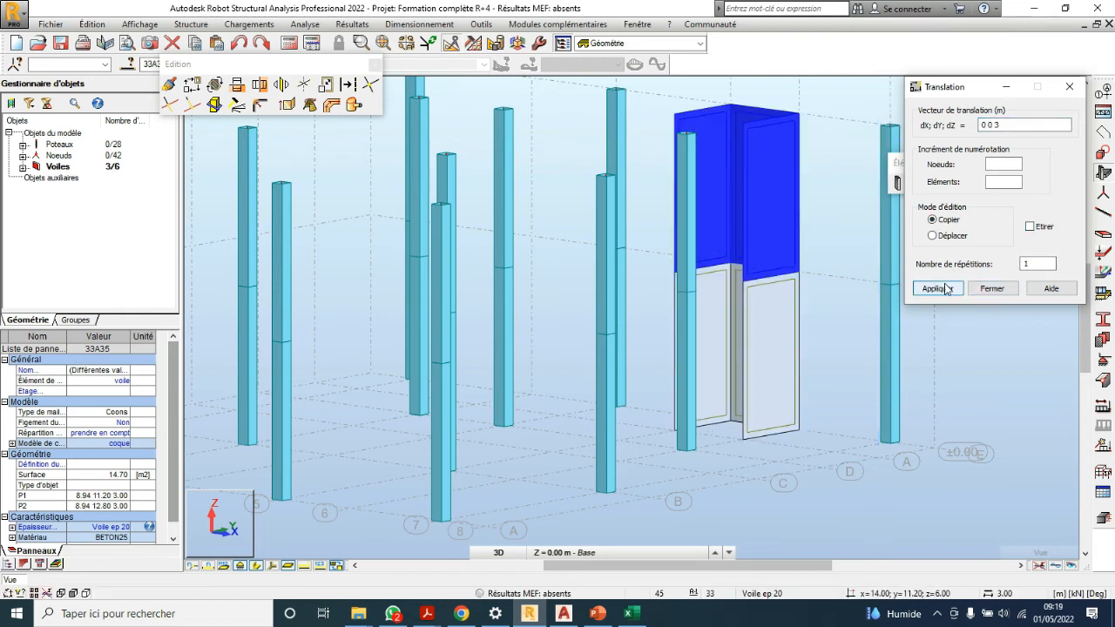
click(1006, 290)
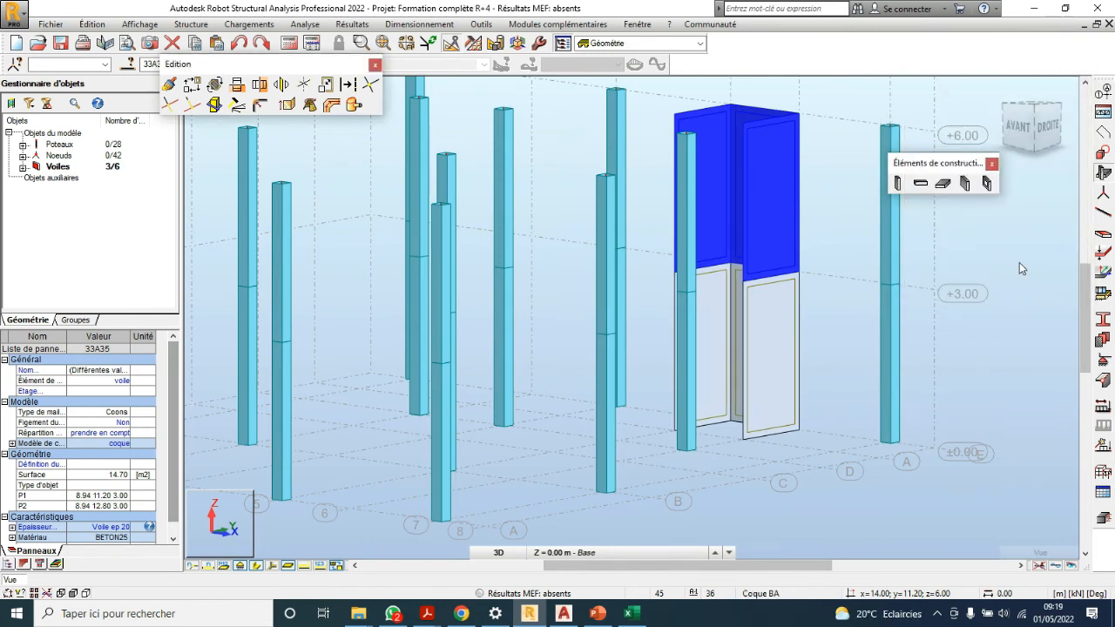
click(1020, 263)
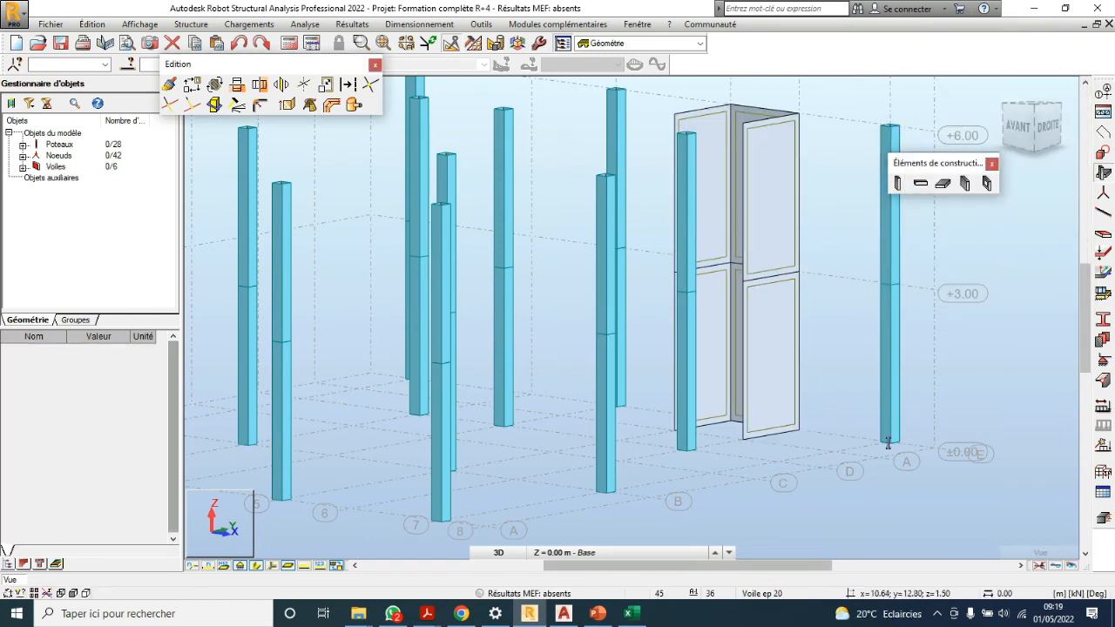
mouse_move(1034, 122)
mouse_down()
mouse_move(1046, 122)
mouse_move(1043, 105)
mouse_move(1037, 122)
mouse_up()
scroll(772, 349, up, 3)
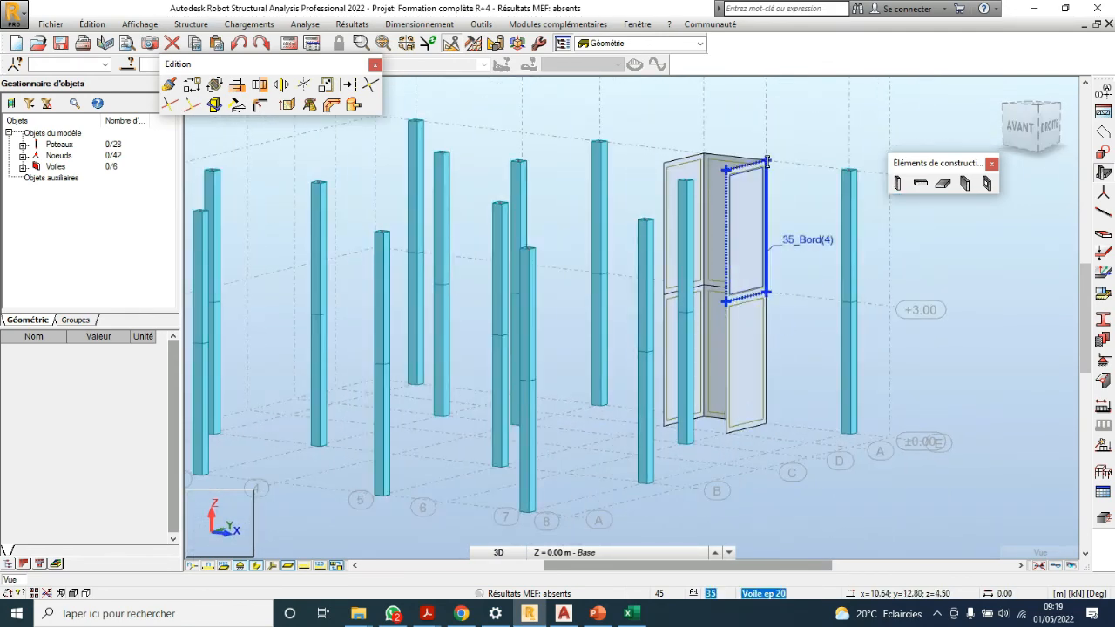